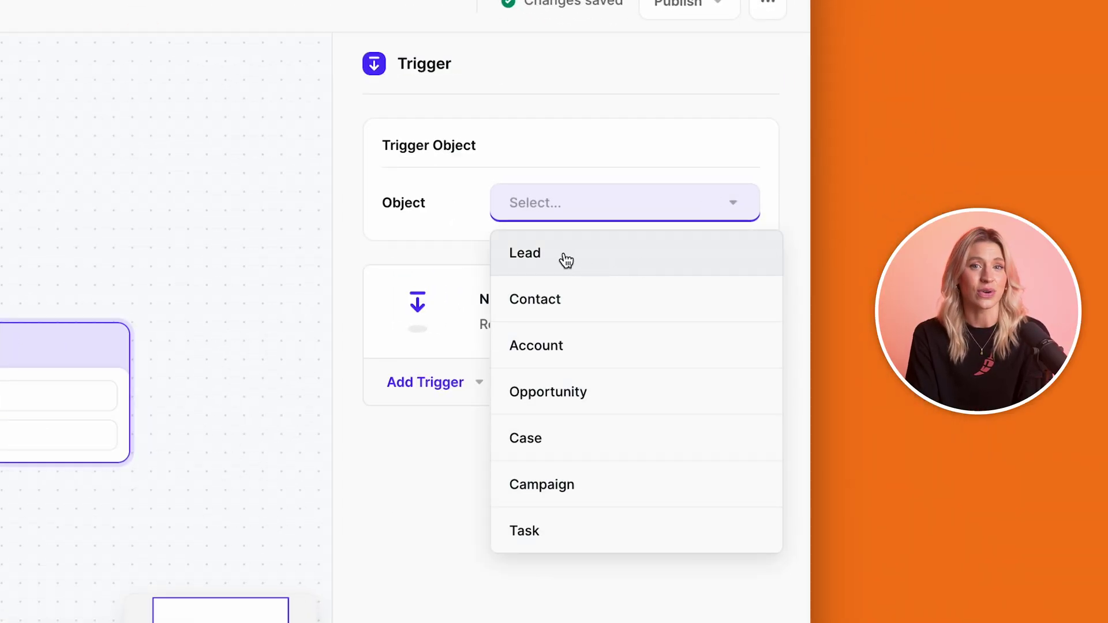
Step: Trigger the router when a new Lead record is created
left_click(565, 260)
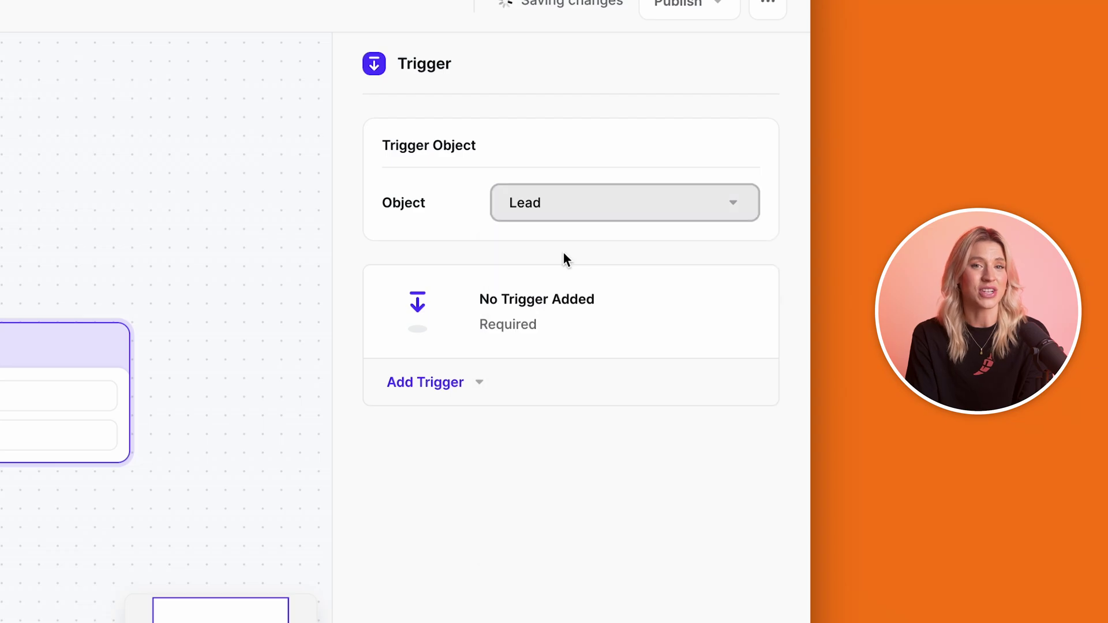
left_click(441, 382)
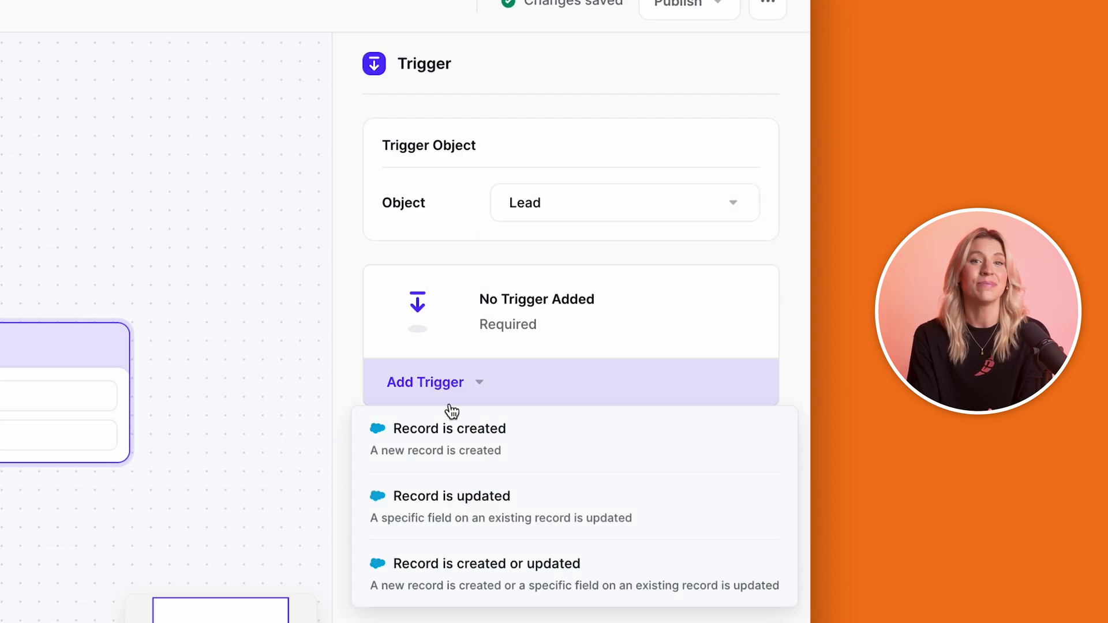
left_click(462, 445)
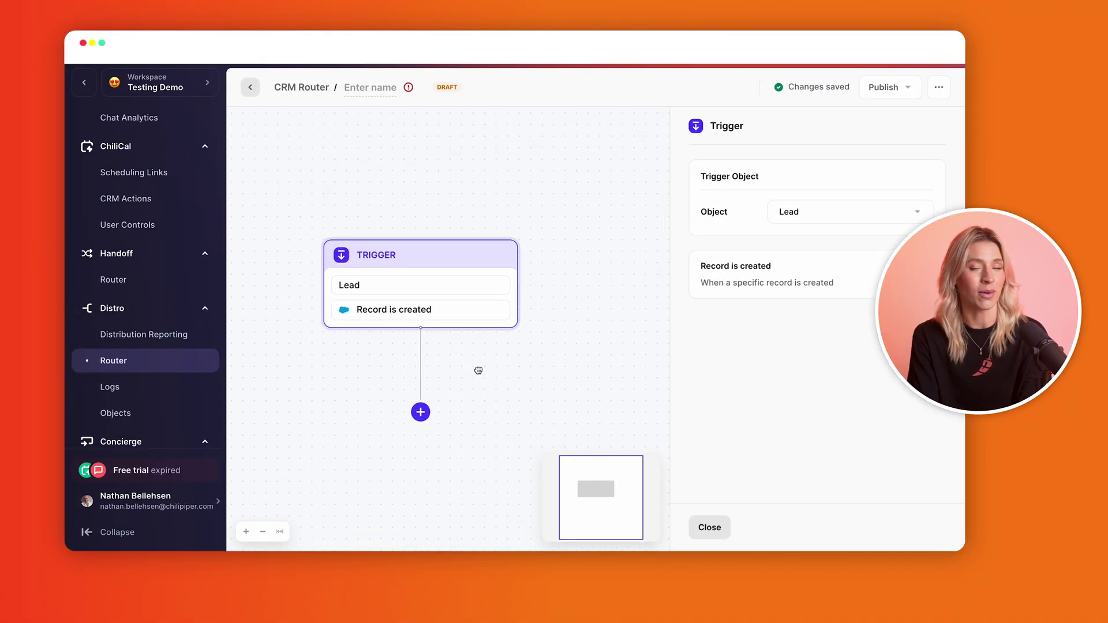
left_click_drag(478, 370, 448, 344)
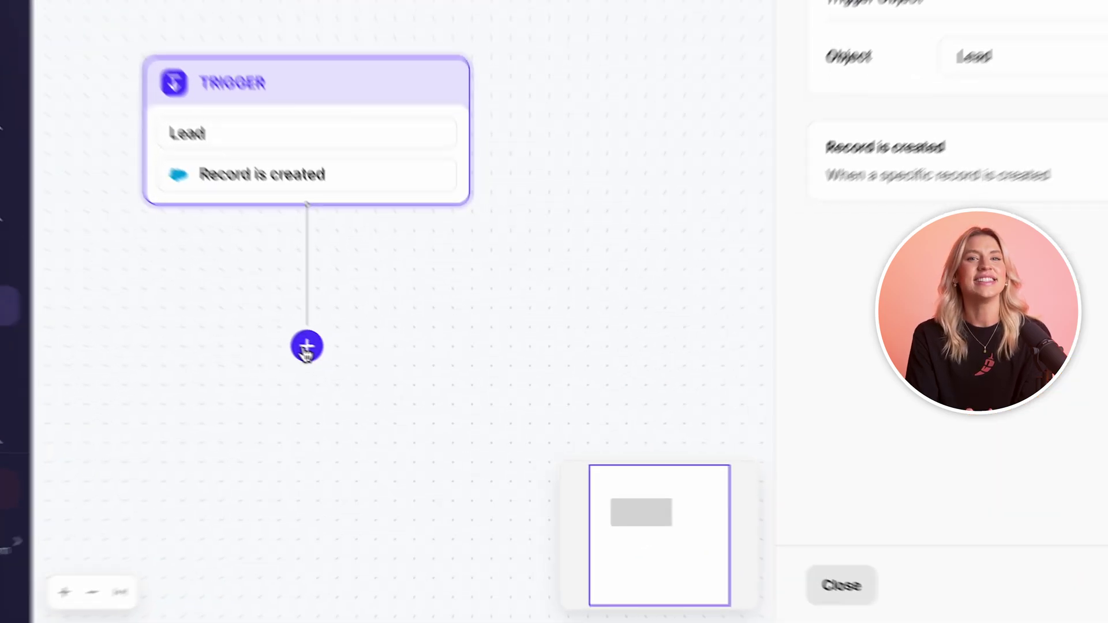
Step: Add an entry rule step after the trigger using the Source = Events rule
left_click(304, 342)
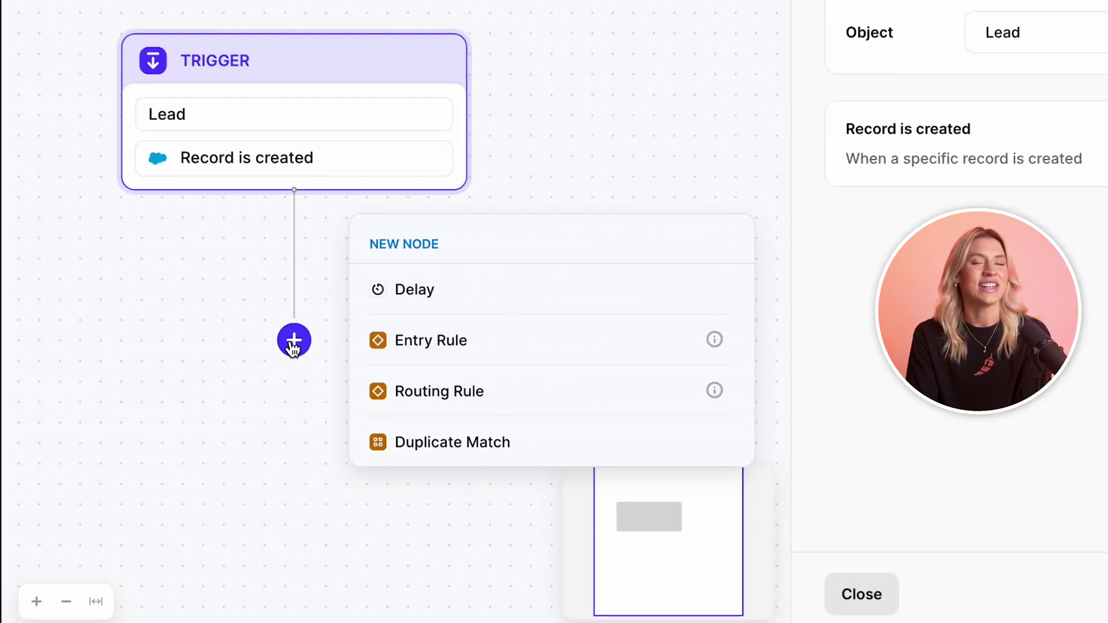
left_click(466, 340)
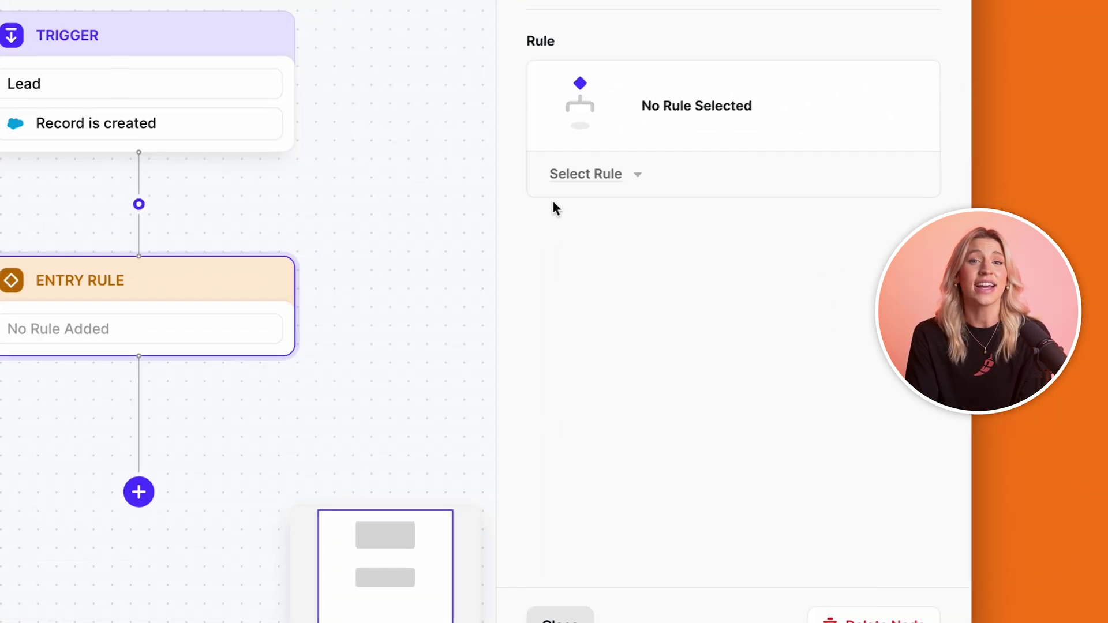
left_click(584, 174)
type("sour")
mouse_move(597, 313)
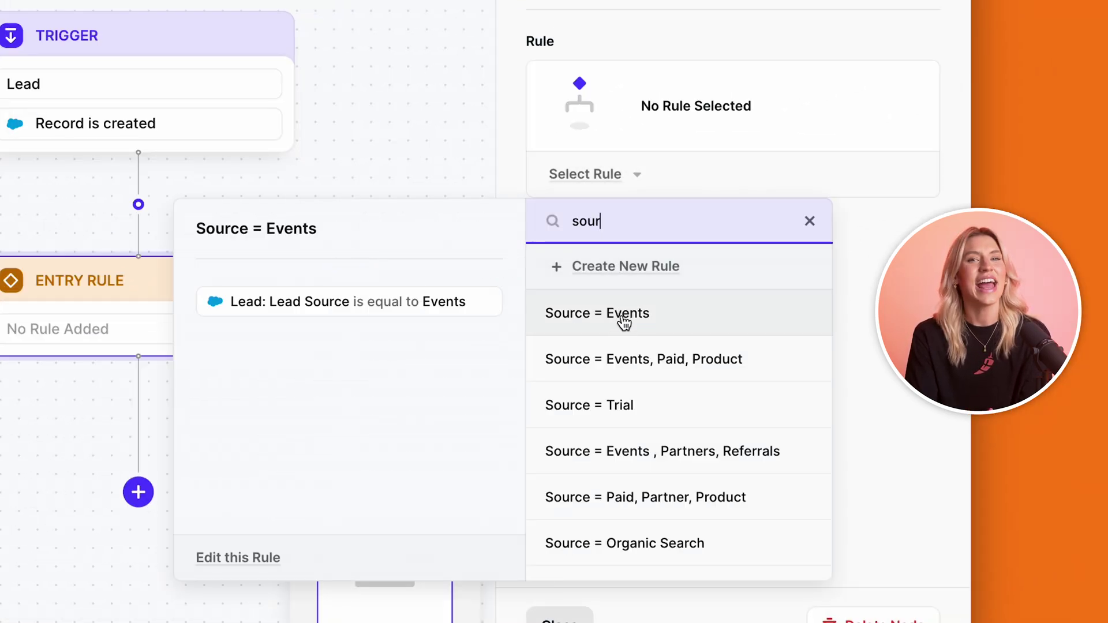
left_click(588, 319)
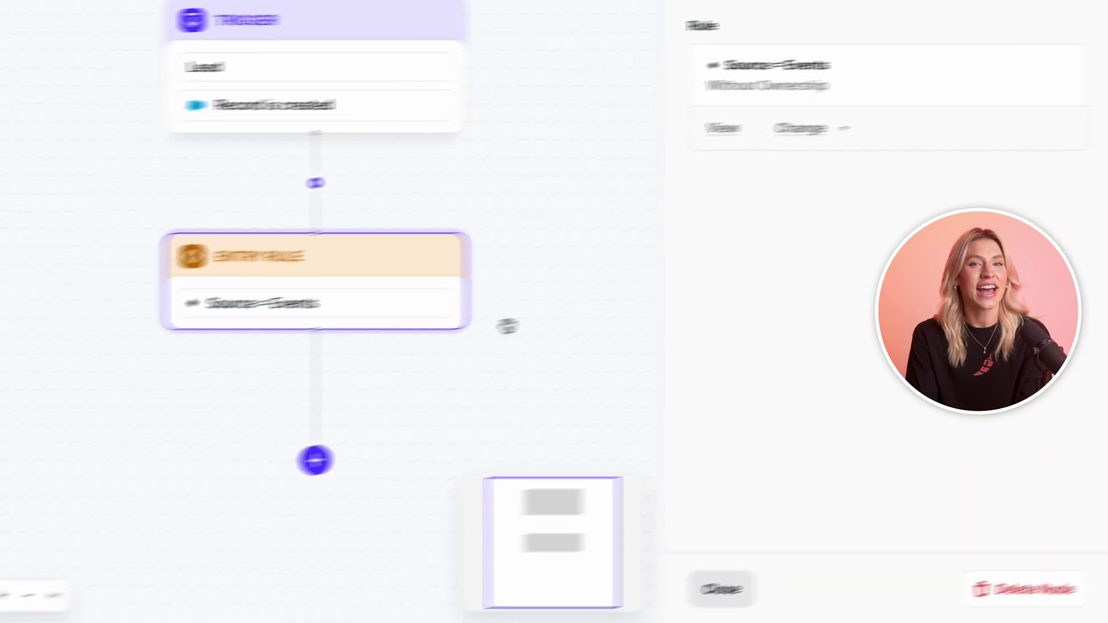
left_click(314, 425)
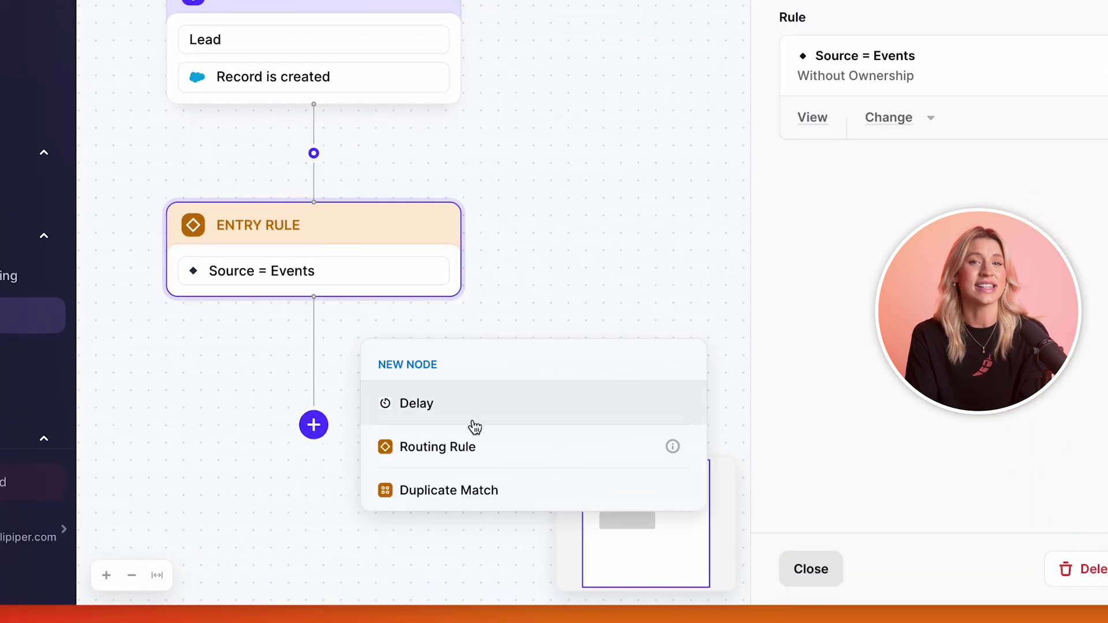
Step: Add Lead-to-Contact and Lead-to-Lead duplicate matching, then start a Lead.OwnerId ownership action on the match
left_click(470, 491)
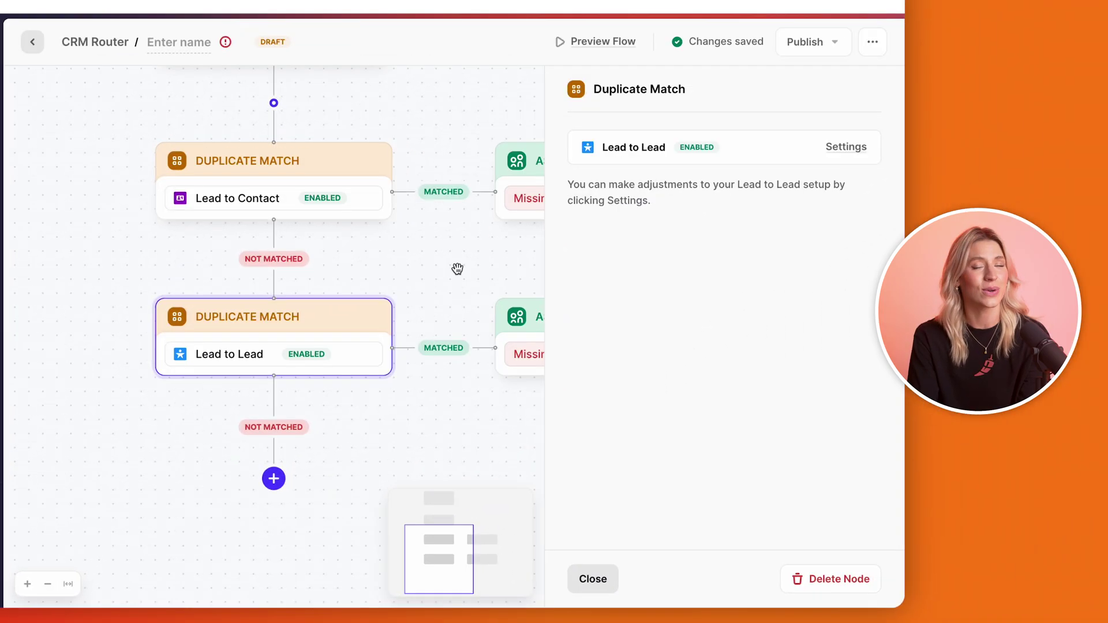
scroll(391, 279, "right", 2)
scroll(369, 248, "right", 5)
left_click(346, 223)
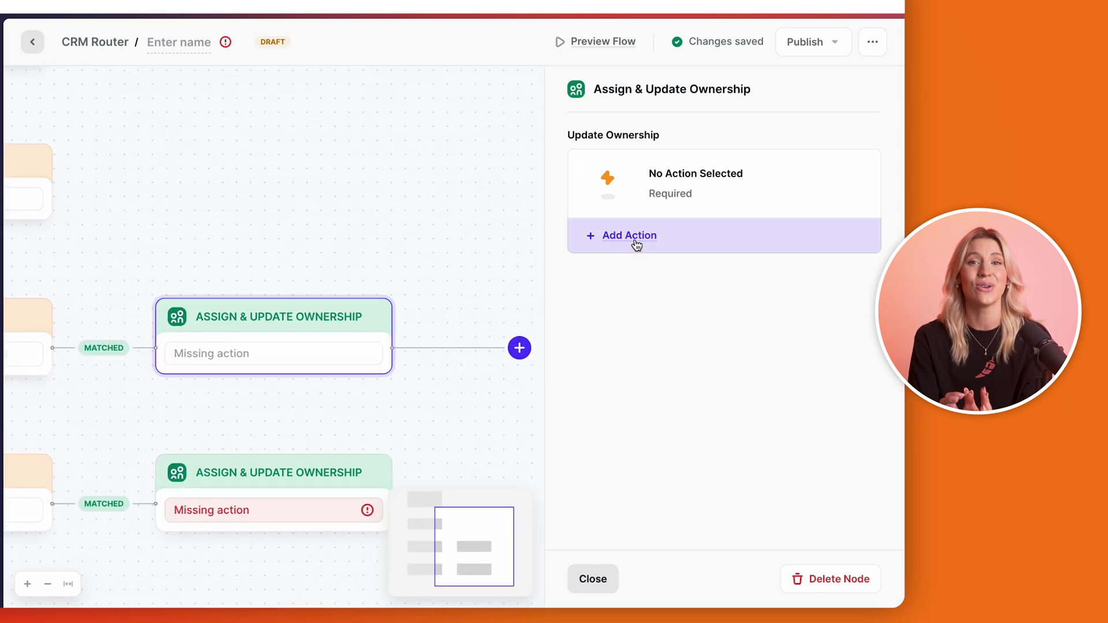
left_click(633, 238)
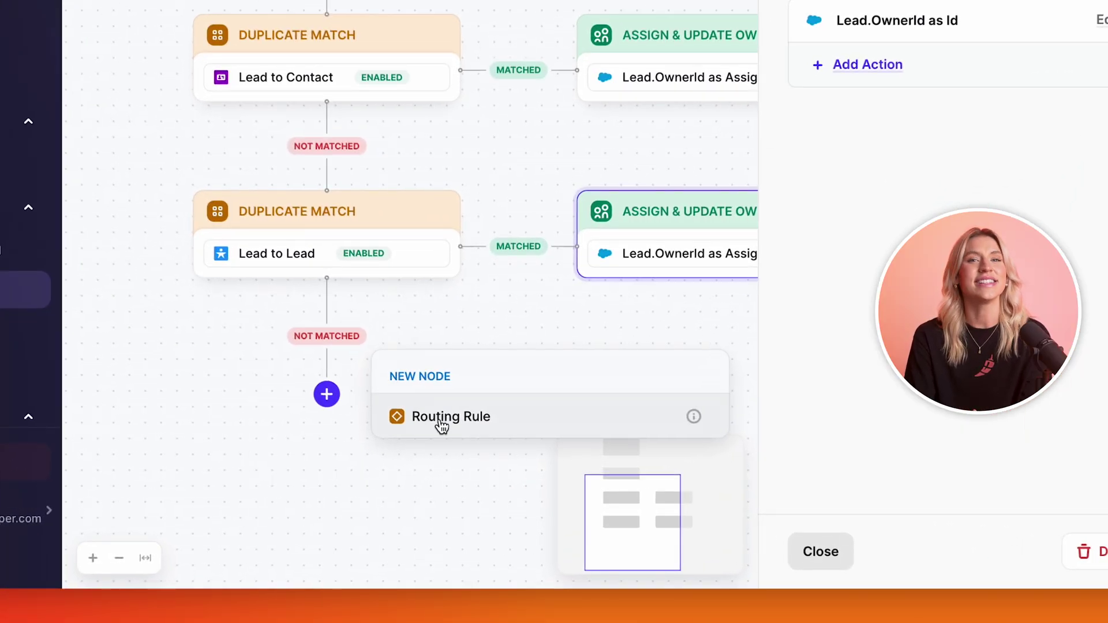
Step: Add a routing rule step on the not-matched Lead-to-Lead path and browse its rule list
left_click(441, 425)
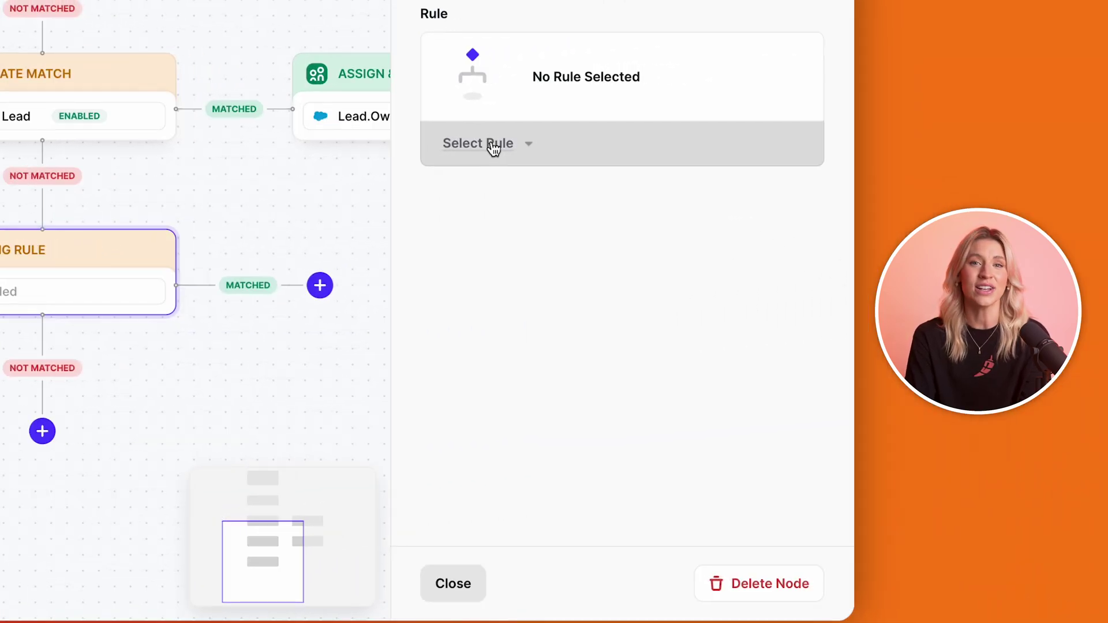
left_click(493, 149)
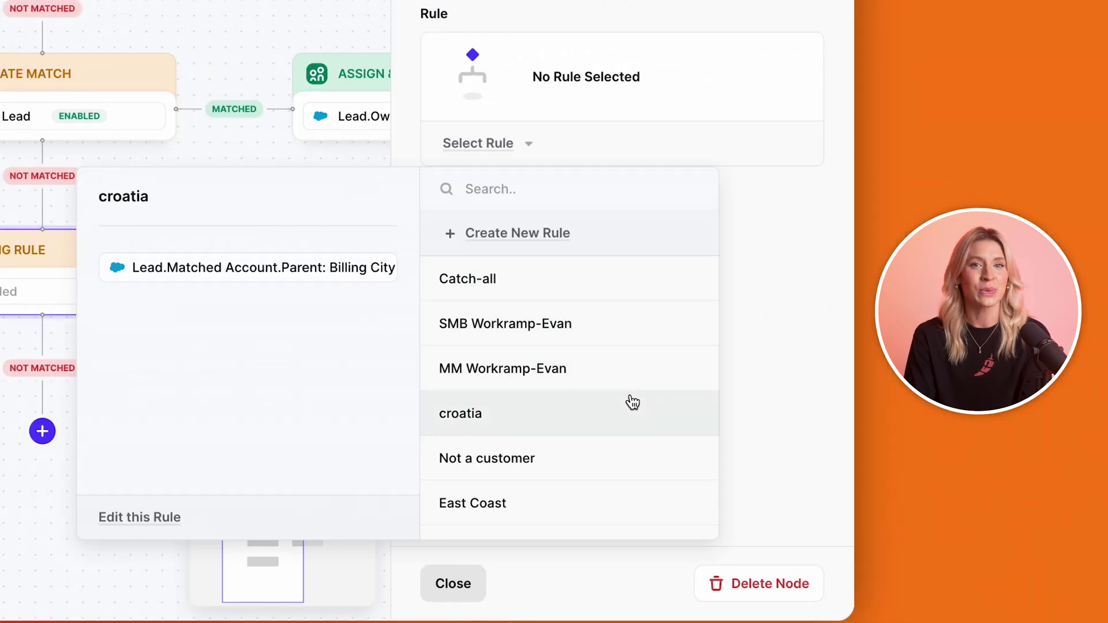
scroll(631, 401, "down", 3)
scroll(631, 401, "down", 3)
scroll(632, 403, "down", 2)
scroll(633, 401, "up", 8)
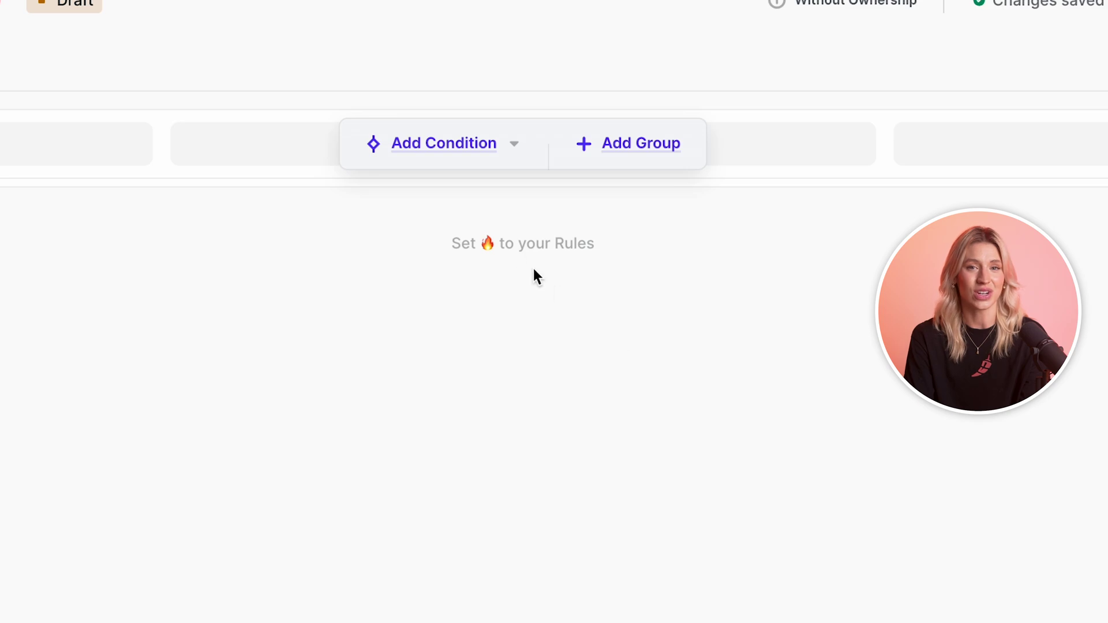
Step: Give the rule a Salesforce-field condition requiring Lead Industry to equal Healthcare
left_click(463, 152)
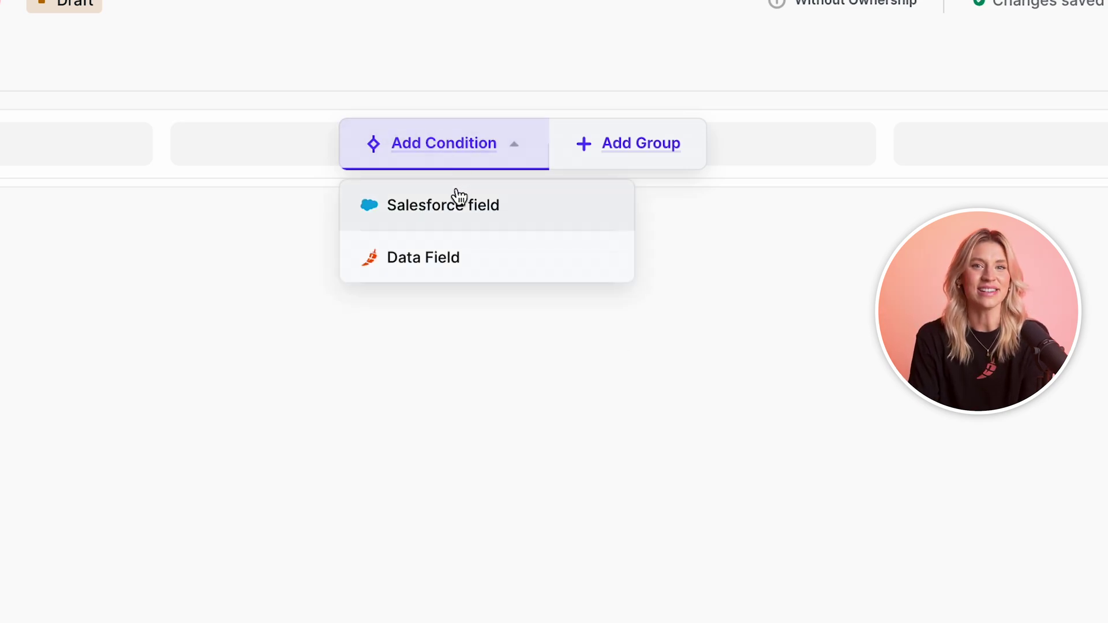
left_click(458, 196)
left_click(478, 256)
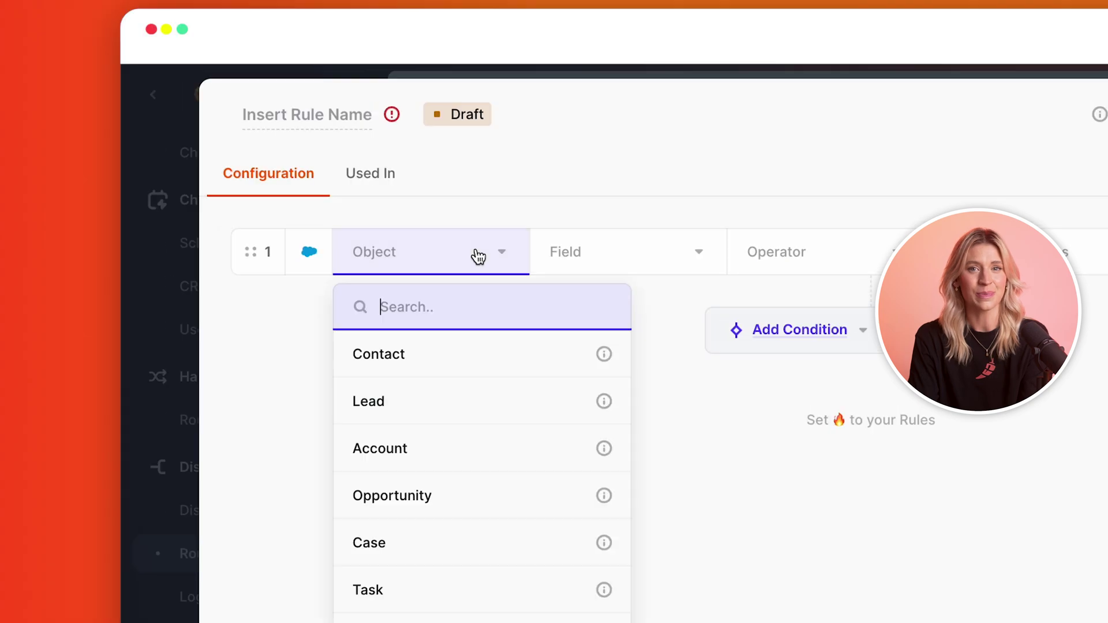
left_click(462, 401)
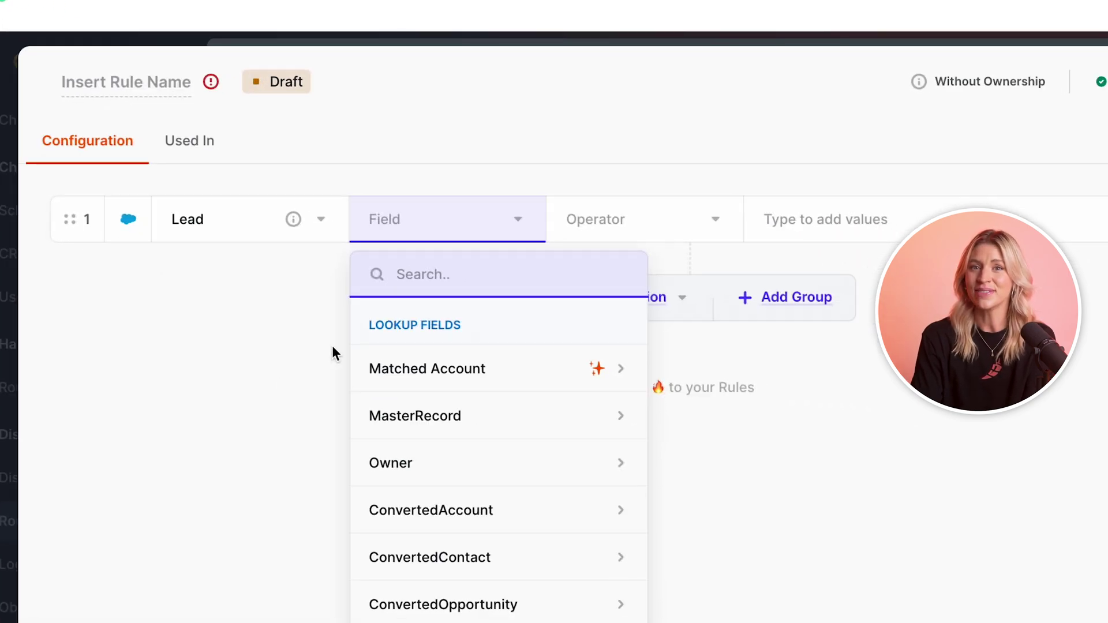
type("indus")
left_click(435, 372)
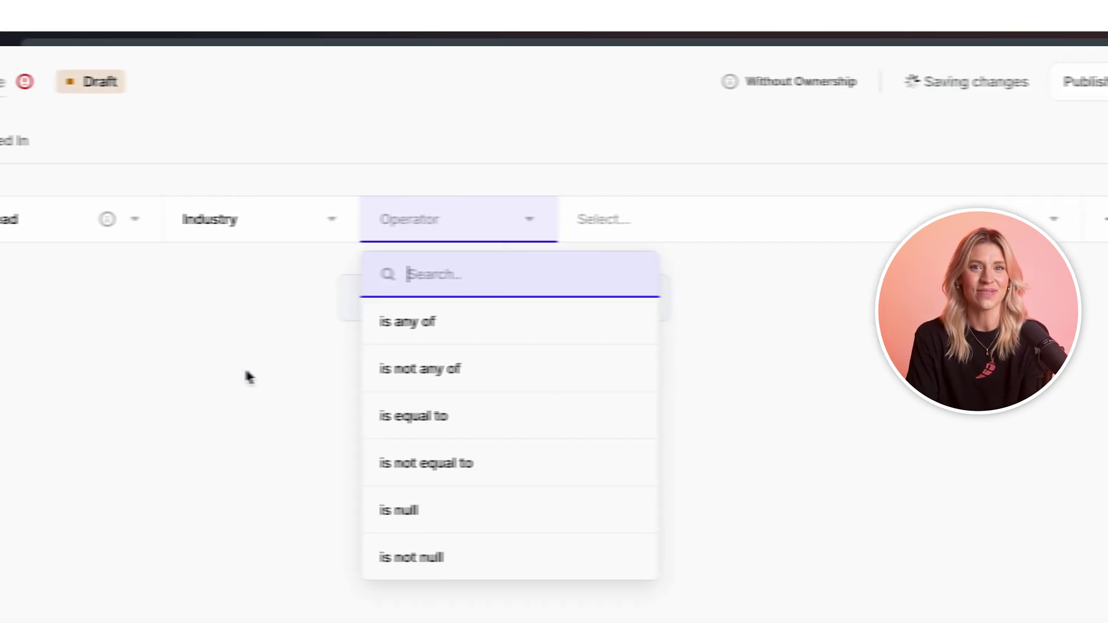
left_click(391, 430)
scroll(314, 314, "down", 5)
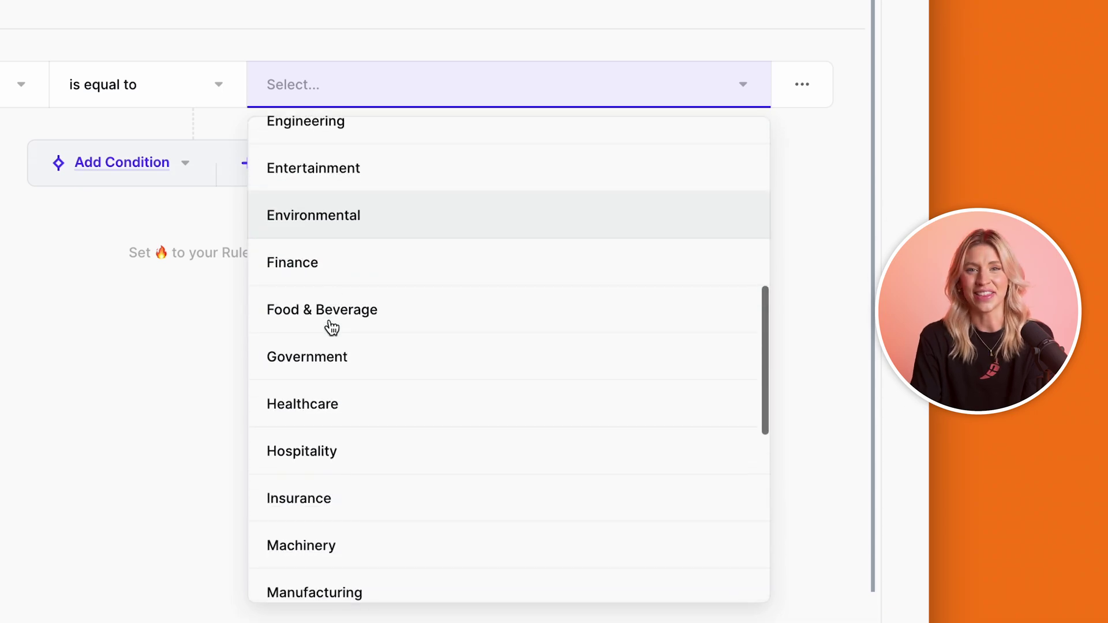
left_click(321, 363)
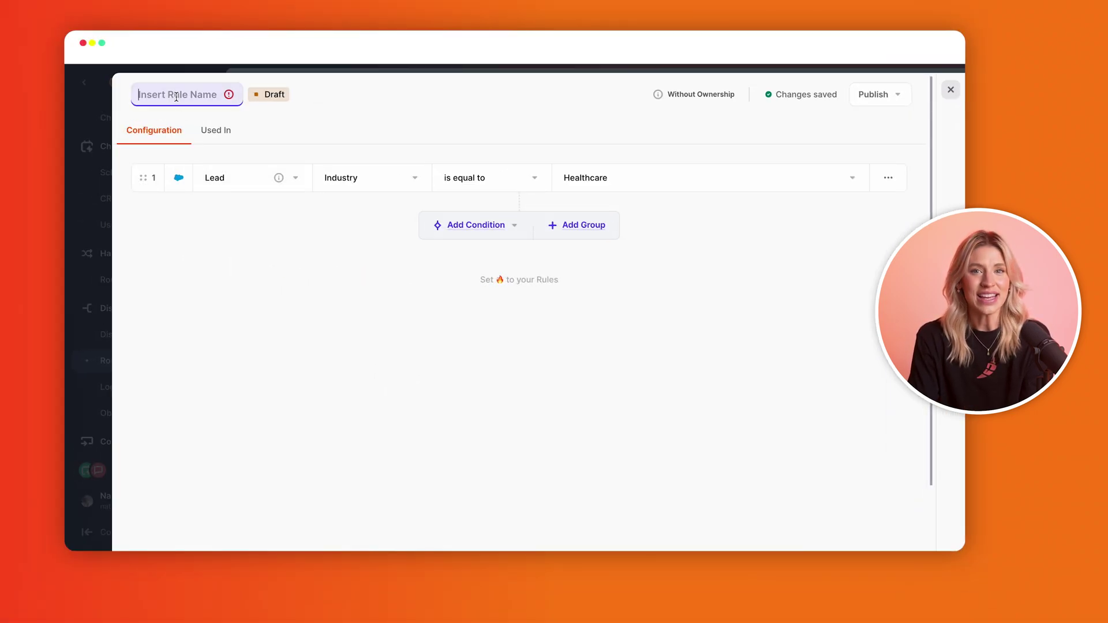
type("Healthcare Industry")
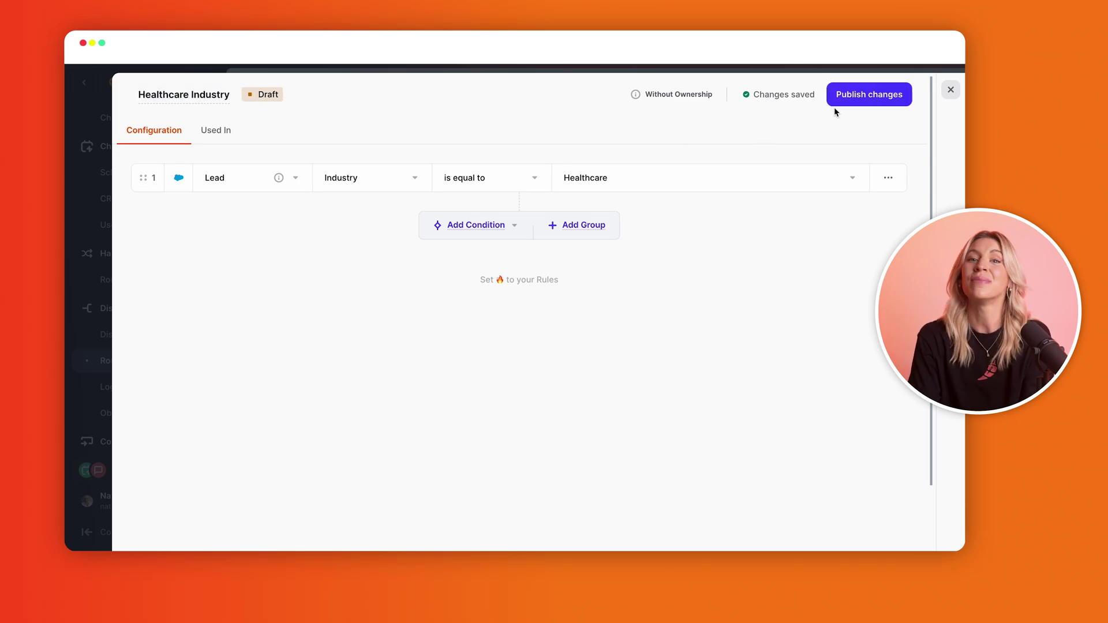
Step: Publish the Healthcare Industry rule and add an ownership step to its matched path
left_click(850, 101)
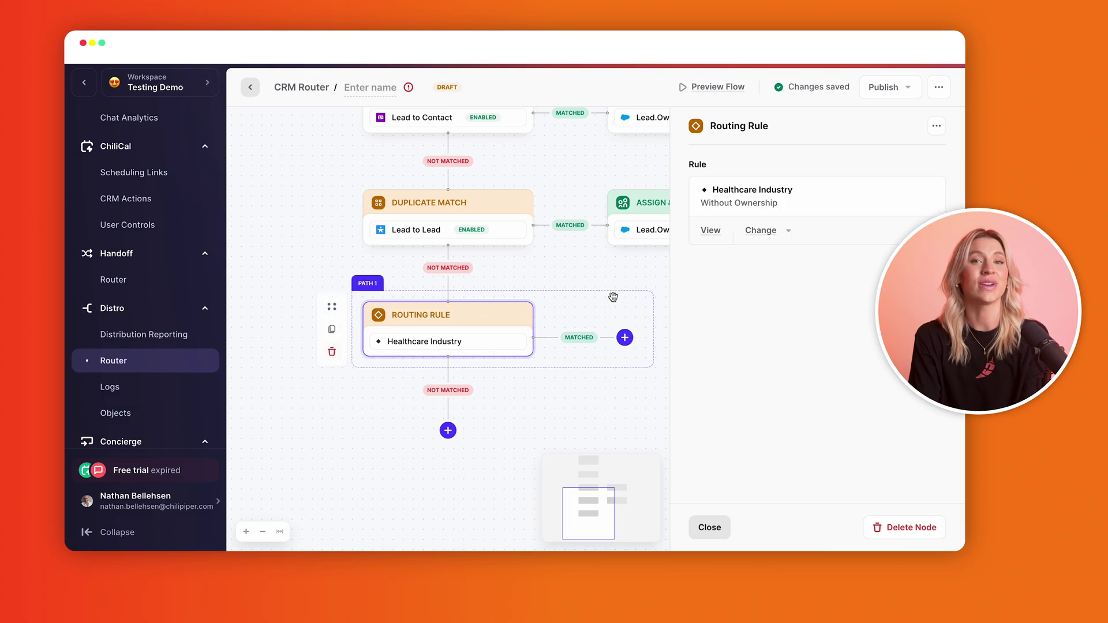
left_click_drag(613, 297, 515, 284)
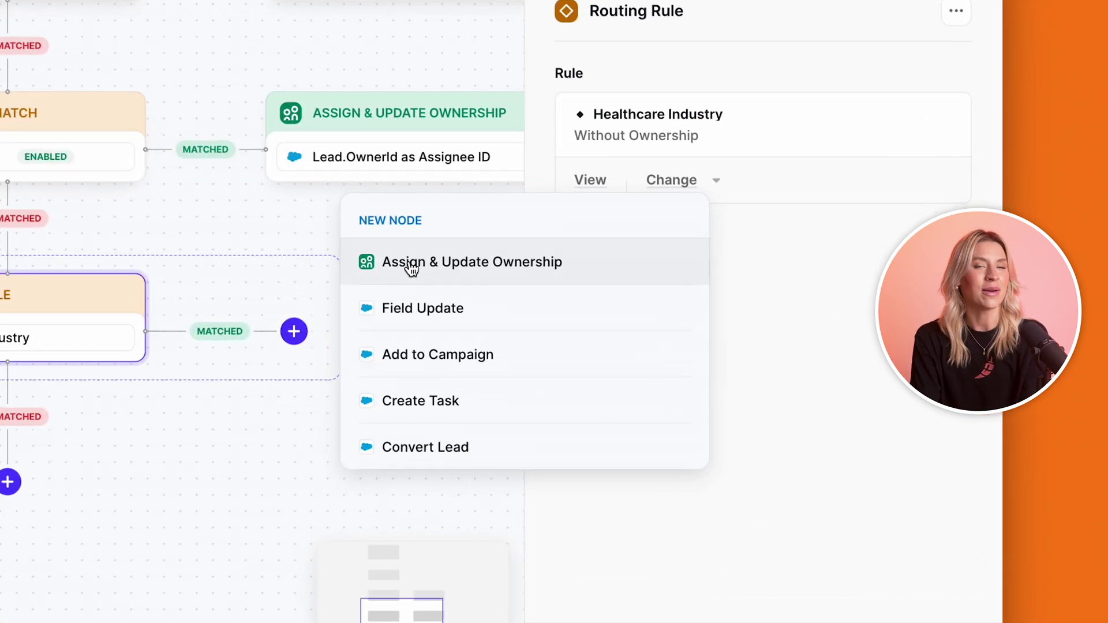
left_click(423, 264)
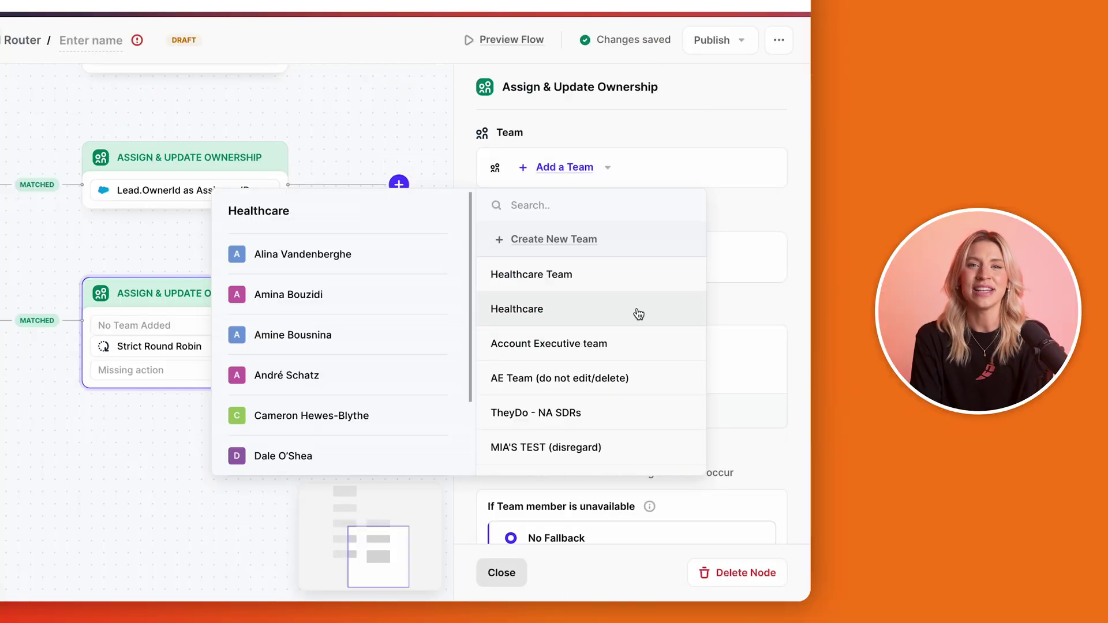
Step: Assign to the Healthcare team and save an Update Ownership action on the Owner ID field
left_click(635, 312)
scroll(632, 307, "down", 2)
left_click(519, 438)
left_click(556, 312)
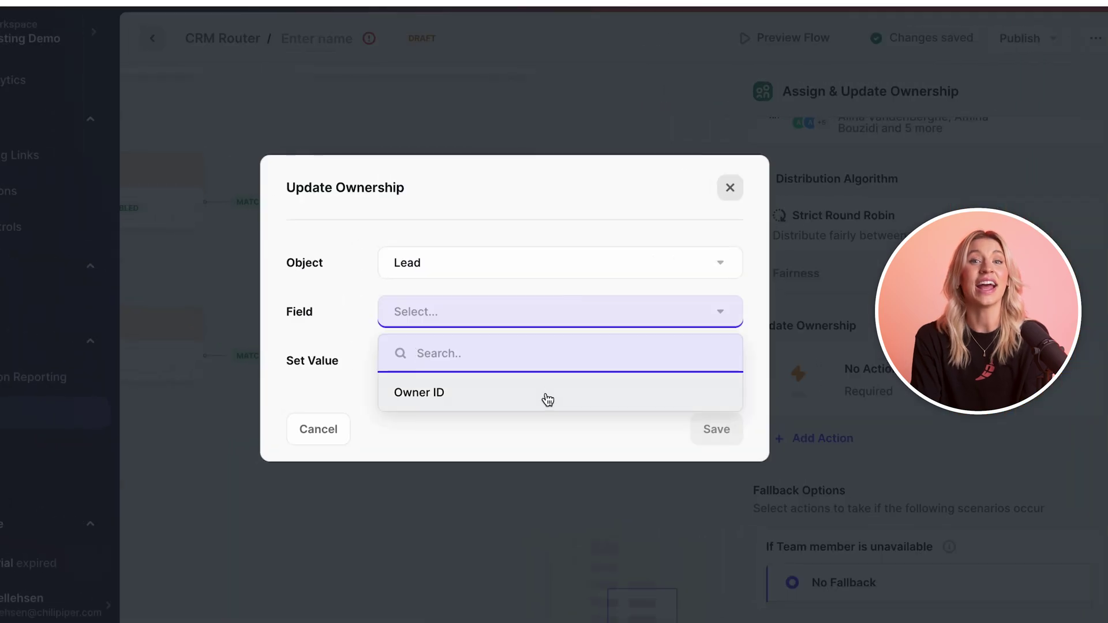
left_click(544, 398)
left_click(699, 429)
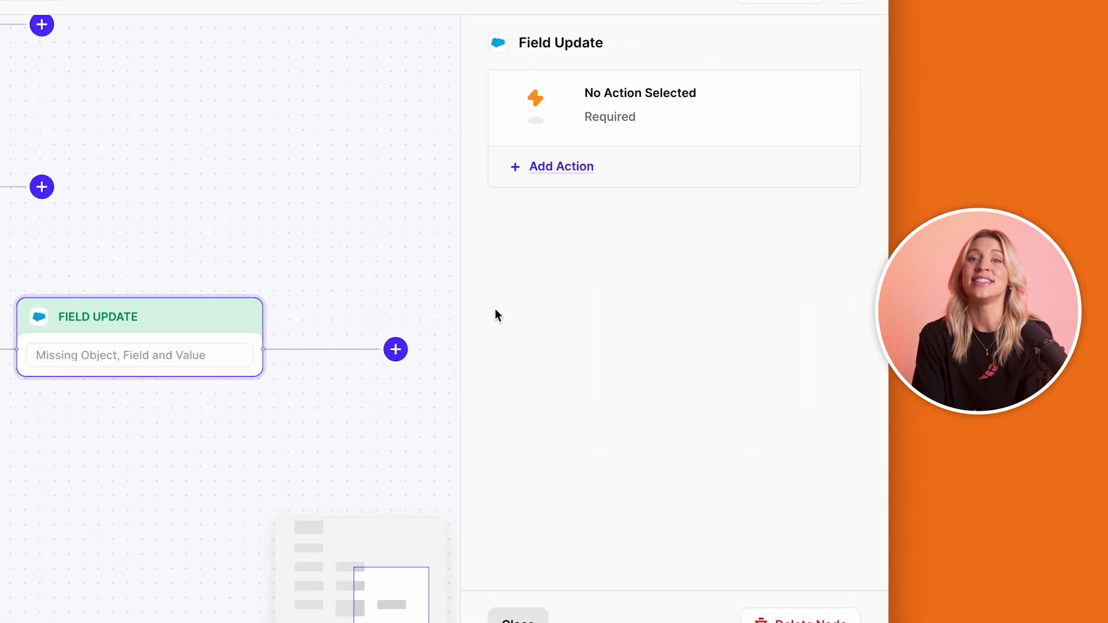
Step: Set Lead Status to Assigned and the Events campaign member status to Attended
left_click(577, 167)
left_click(635, 234)
left_click(450, 271)
left_click(614, 280)
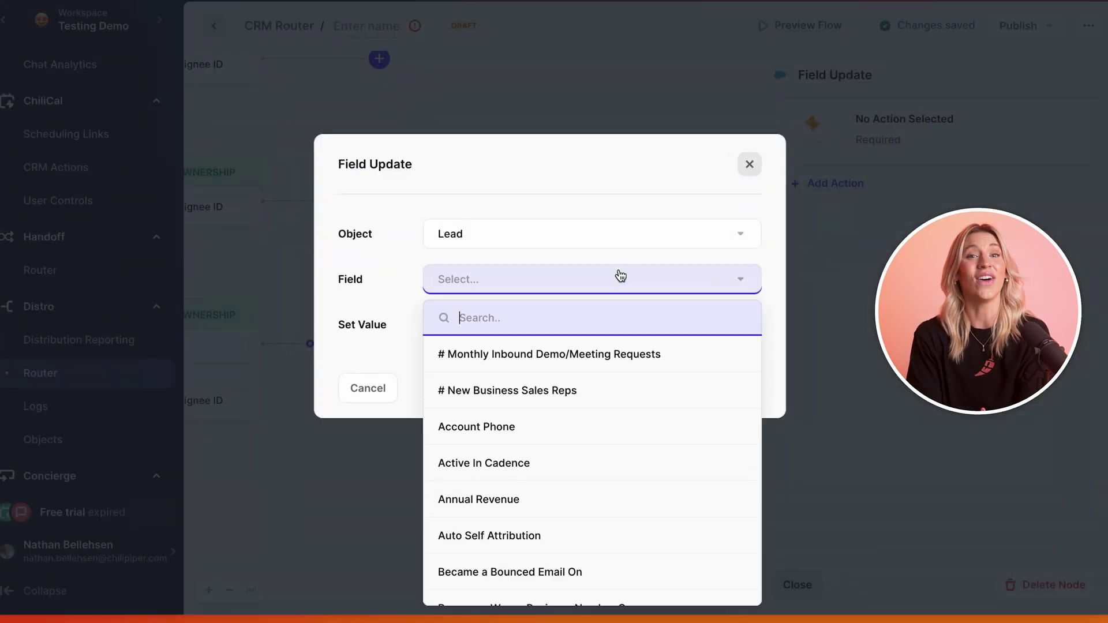
type("status")
left_click(525, 497)
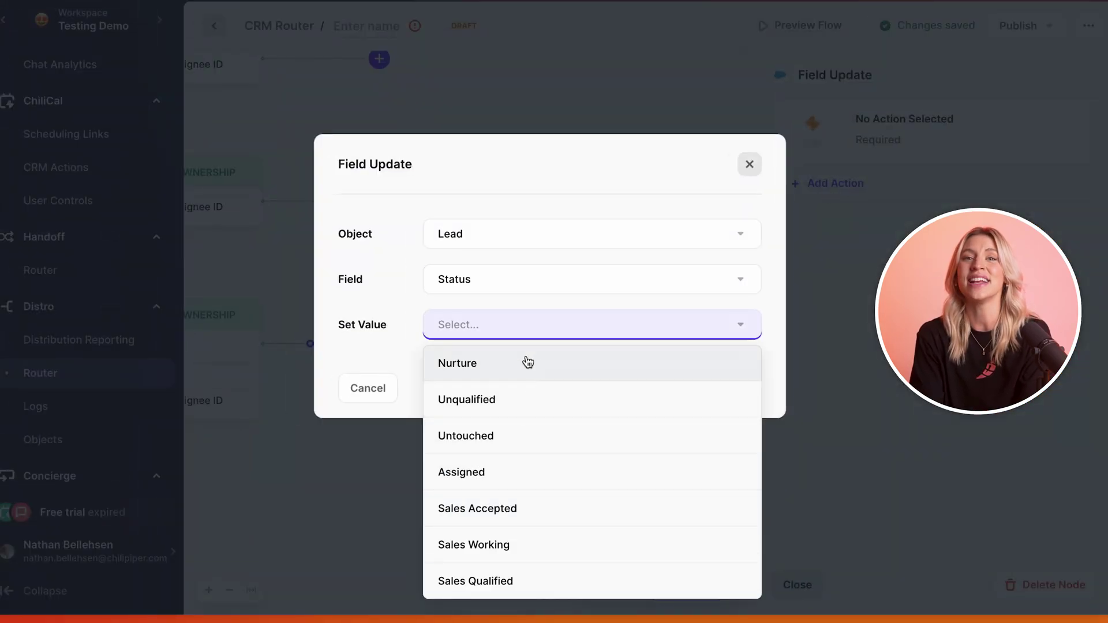
left_click(513, 474)
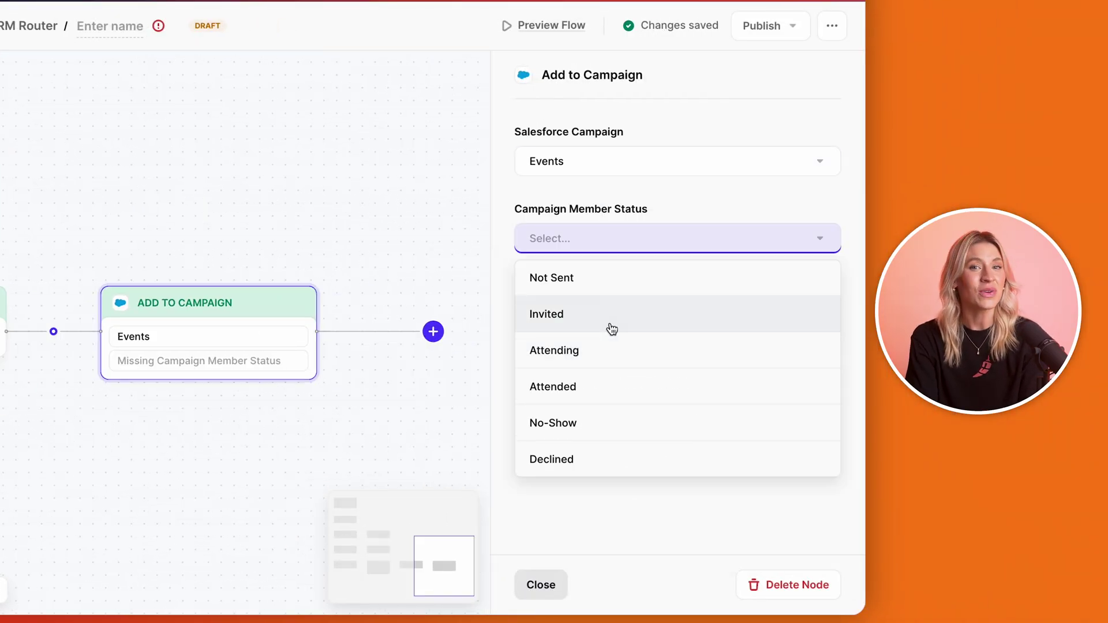
left_click(600, 381)
type("Follow-up")
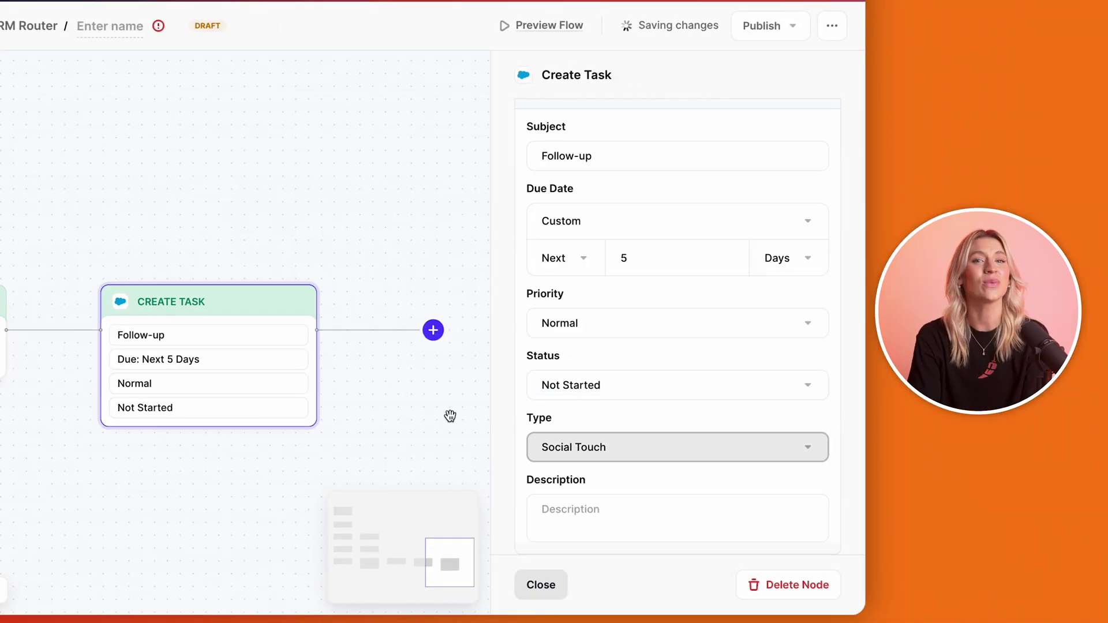
type("up")
Step: Add an SLA step waiting 5 working hours on the 'Status didn't change' rule
left_click(434, 330)
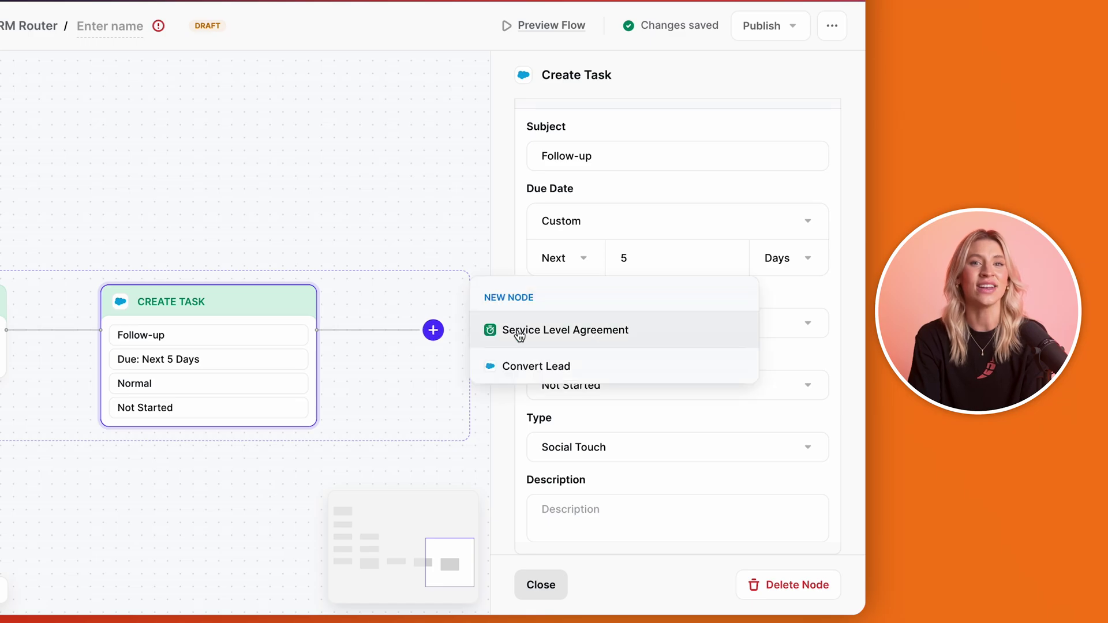
left_click(519, 330)
left_click(768, 160)
left_click(732, 275)
left_click(566, 312)
type("stat")
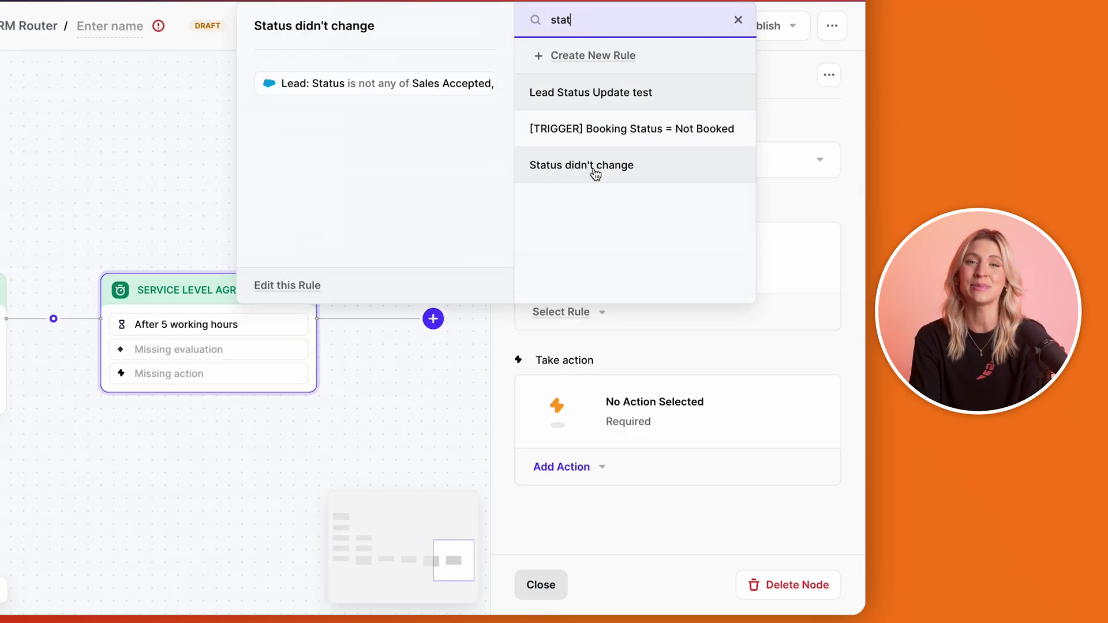
left_click(595, 167)
Step: Have the SLA send the assignee a Slack notification and an email reminder
left_click(576, 445)
left_click(594, 297)
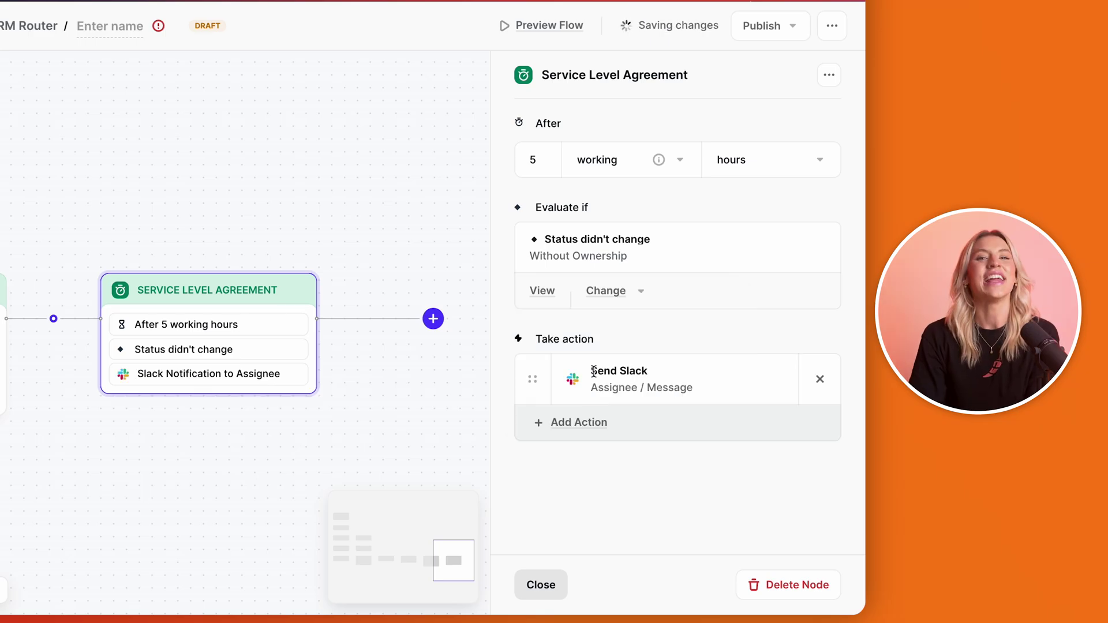
left_click(579, 422)
left_click(576, 496)
left_click(541, 584)
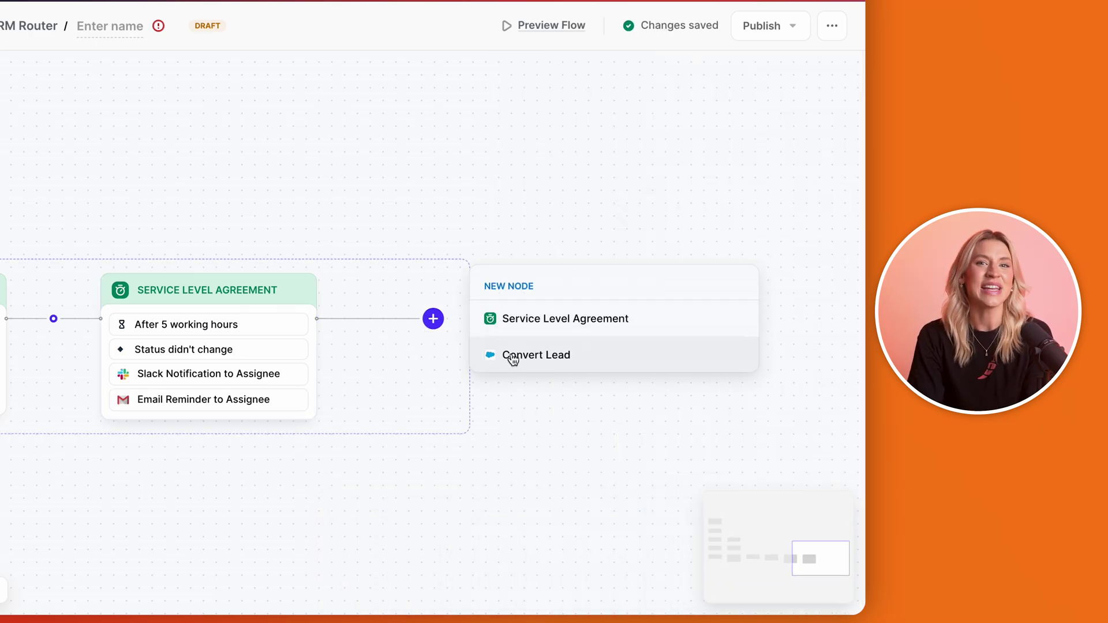
Step: Add a Convert Lead step with Sales Qualified as the converted status
left_click(513, 356)
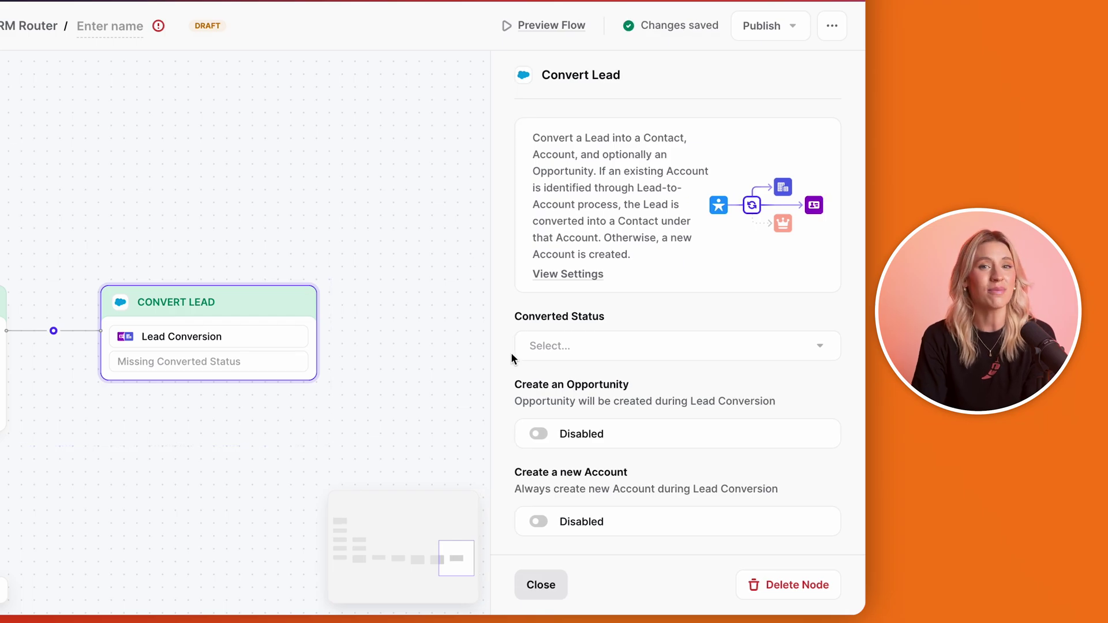
left_click(617, 347)
left_click(613, 392)
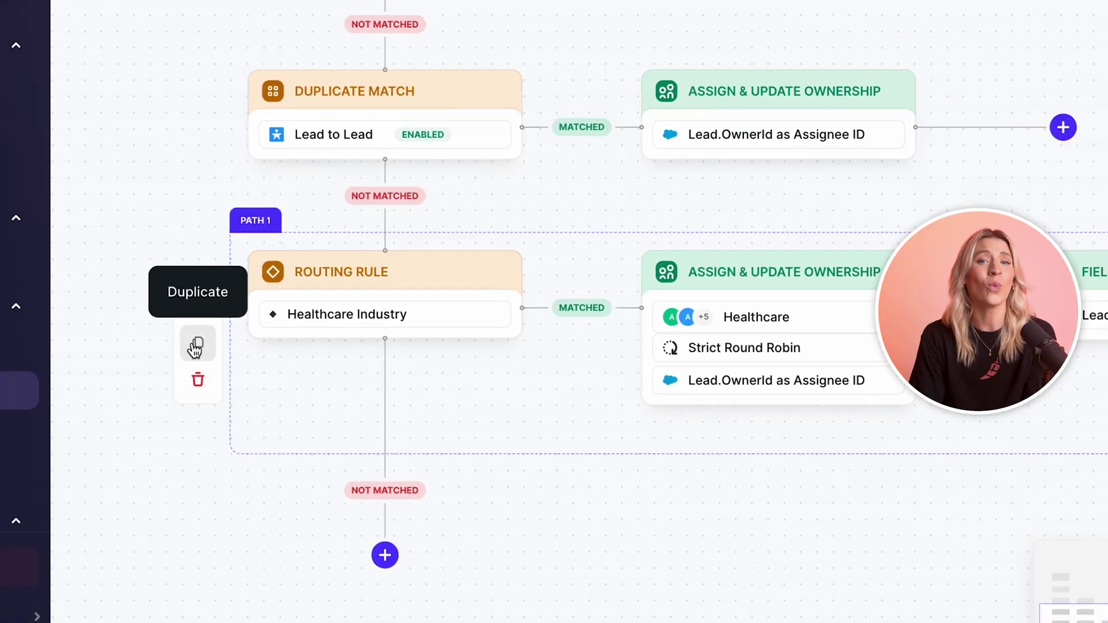
Step: Duplicate the path and give the copy a rule requiring Lead Industry to equal Electronics
left_click(196, 346)
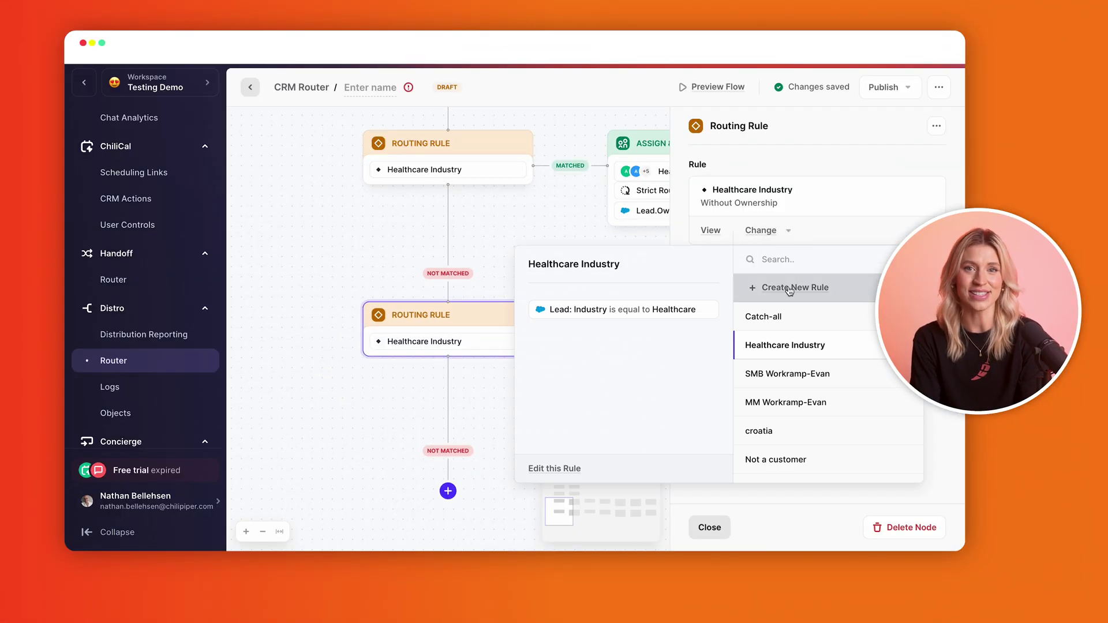
left_click(790, 291)
left_click(467, 178)
left_click(218, 267)
type("Indus")
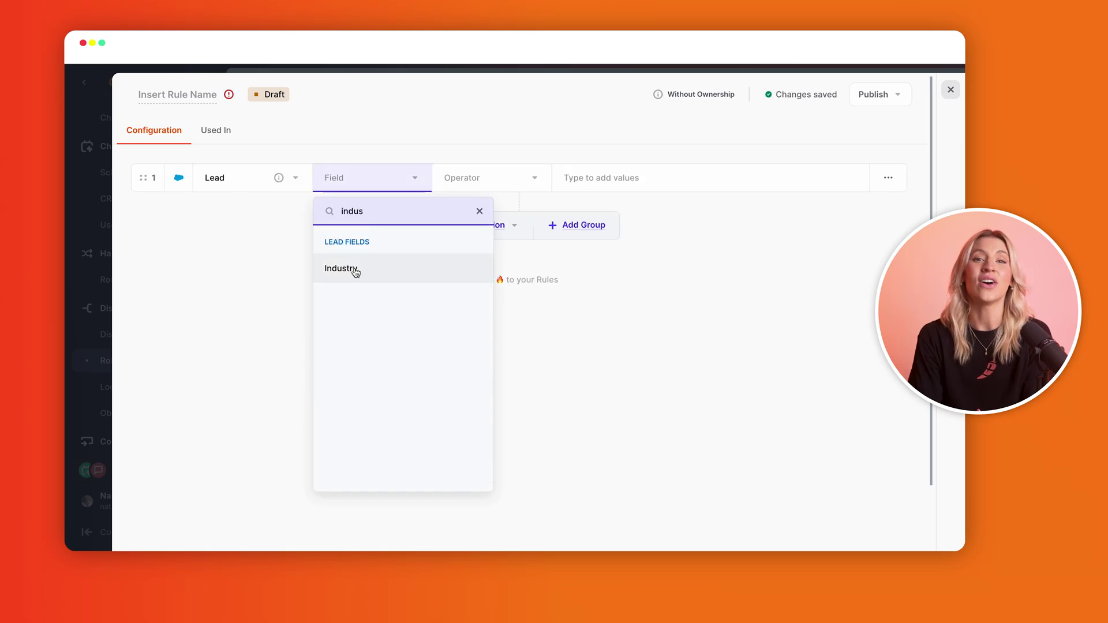
left_click(346, 269)
left_click(585, 468)
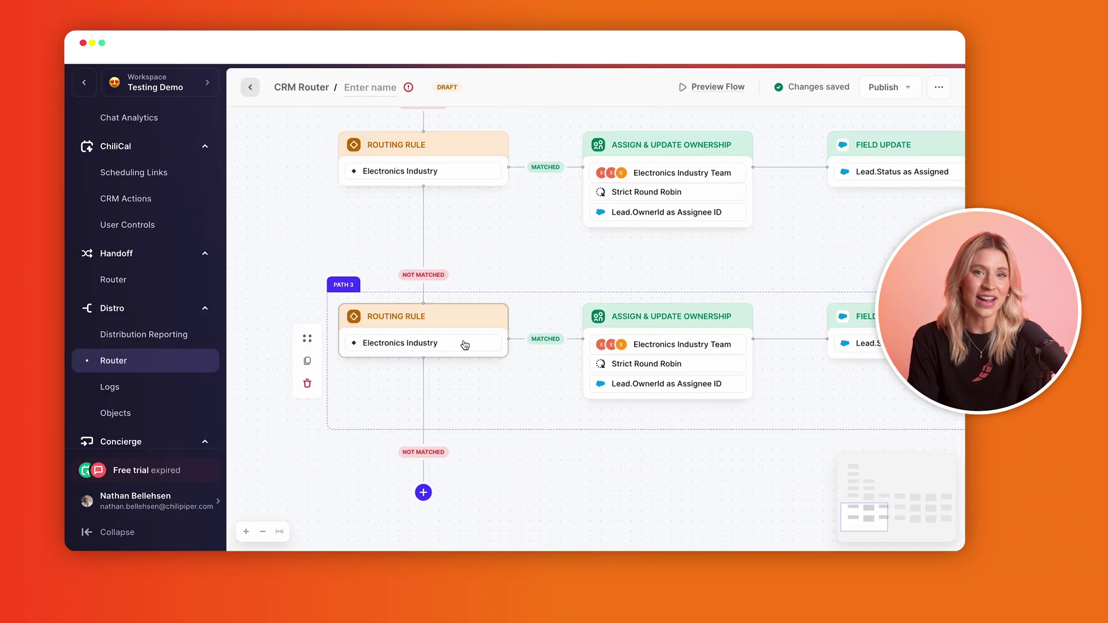
left_click(465, 345)
left_click(761, 230)
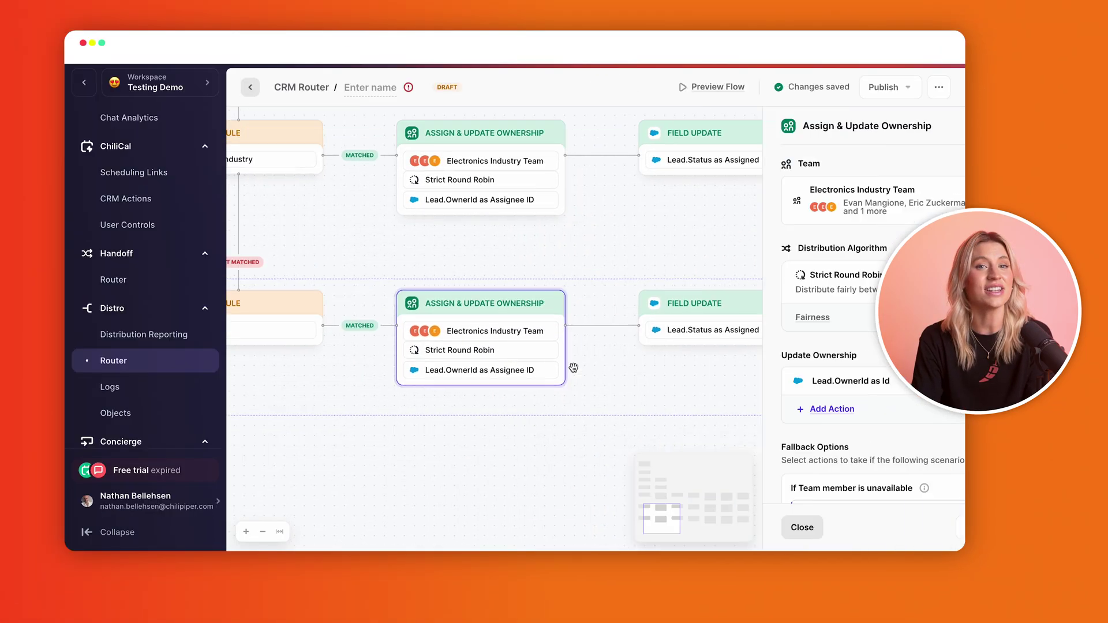
Step: Assign the last path's ownership step to the AE Team
left_click(901, 190)
type("ae")
left_click(768, 380)
left_click(709, 527)
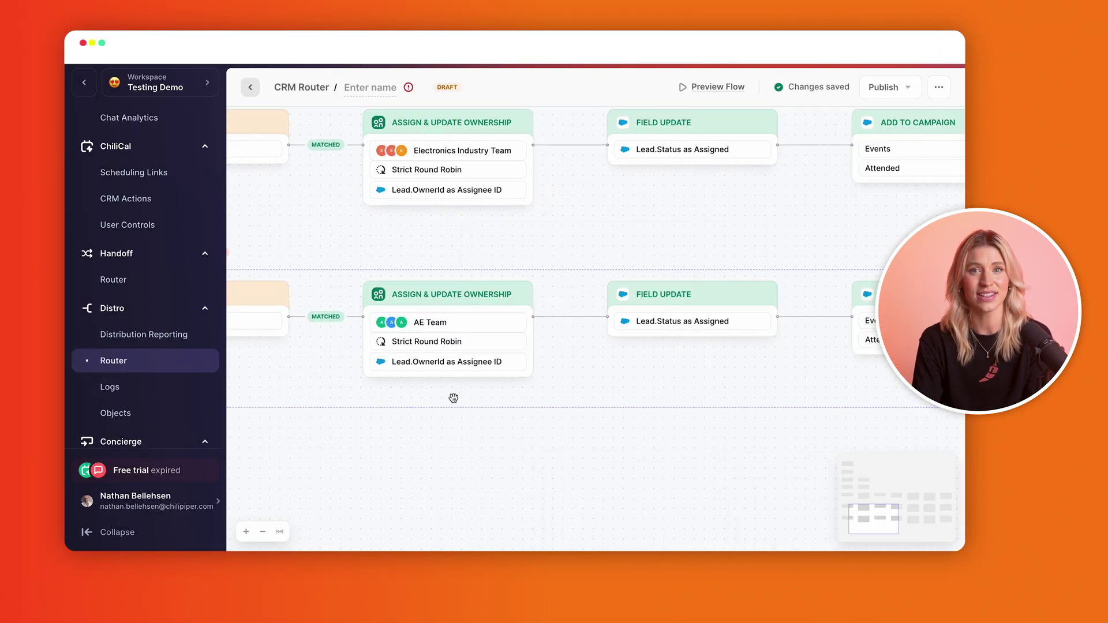
Step: Preview the flow with a pasted Salesforce Lead ID and check its Industry data against the Electronics Industry rule
scroll(500, 396, "down", 5)
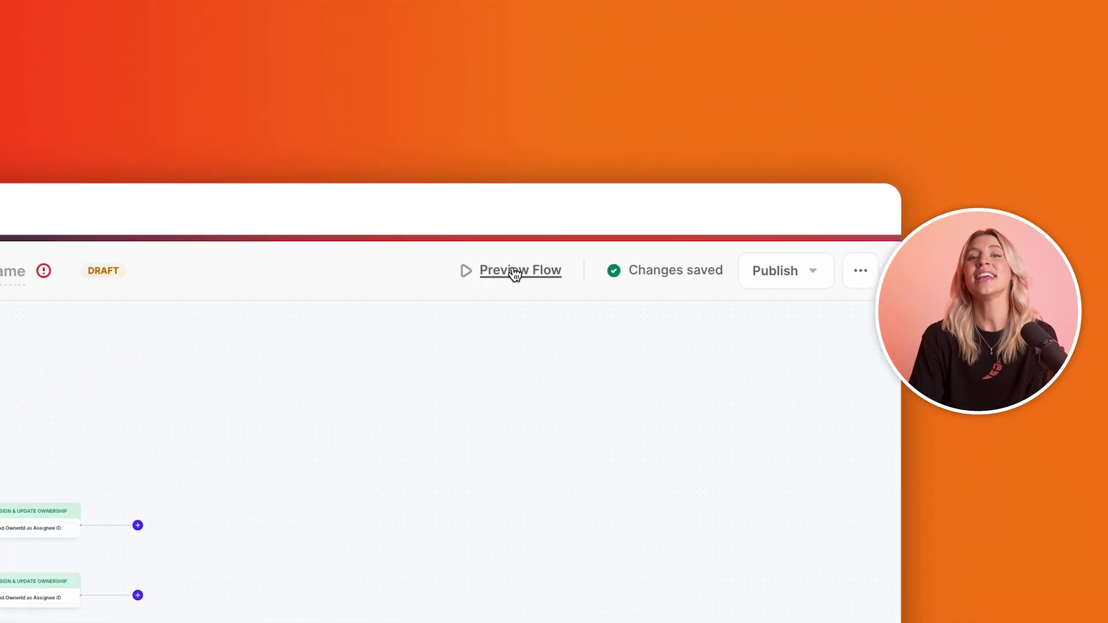
left_click(516, 271)
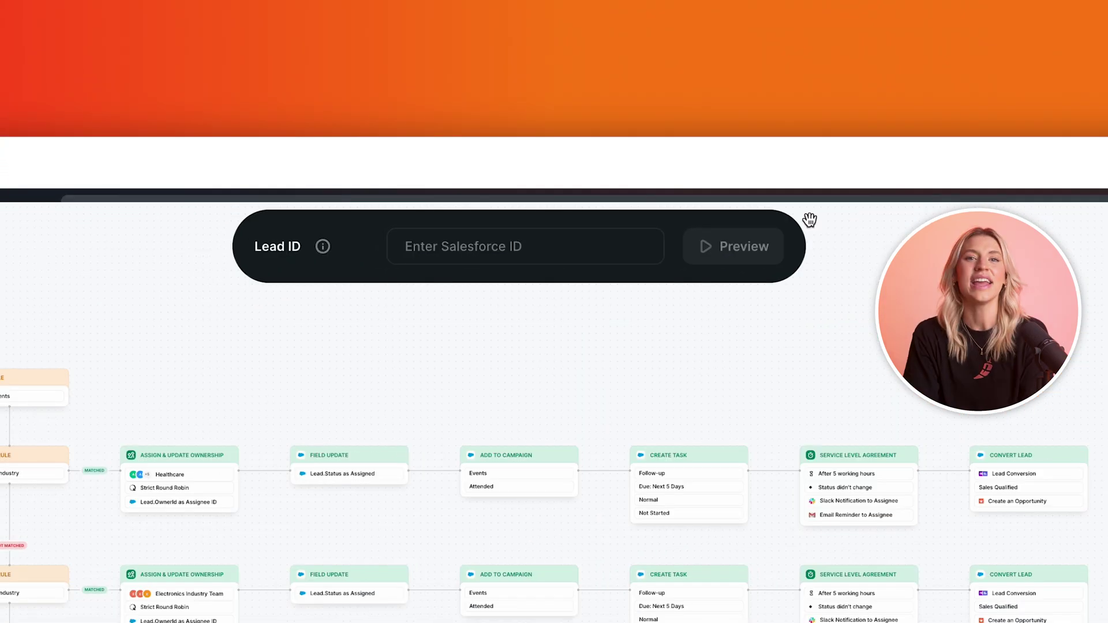
left_click(434, 250)
key("ctrl+v")
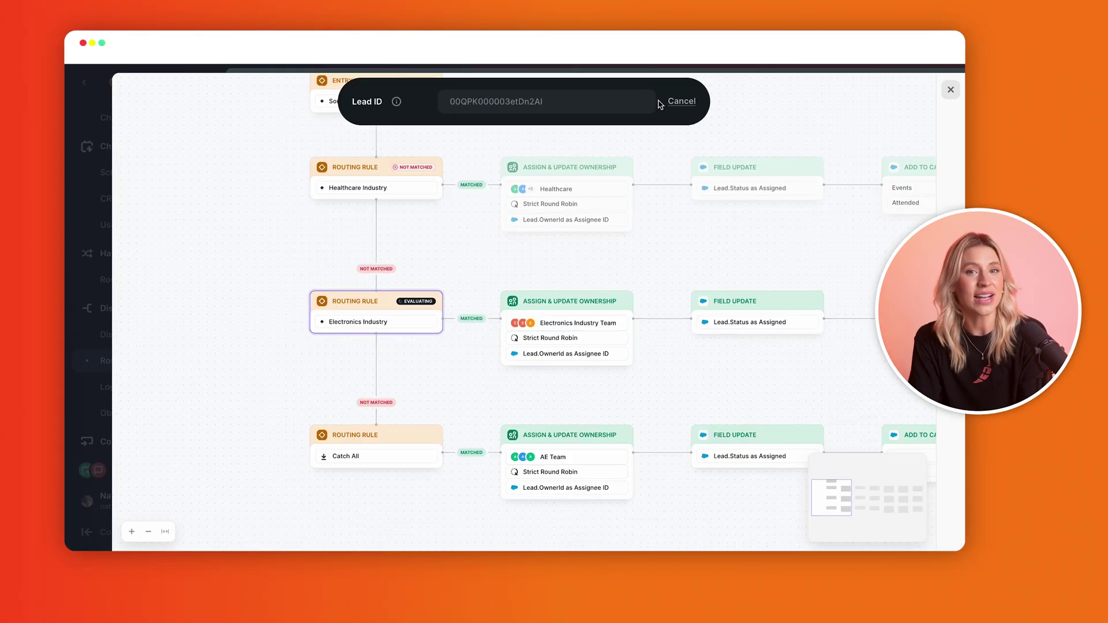
left_click(570, 521)
left_click(712, 168)
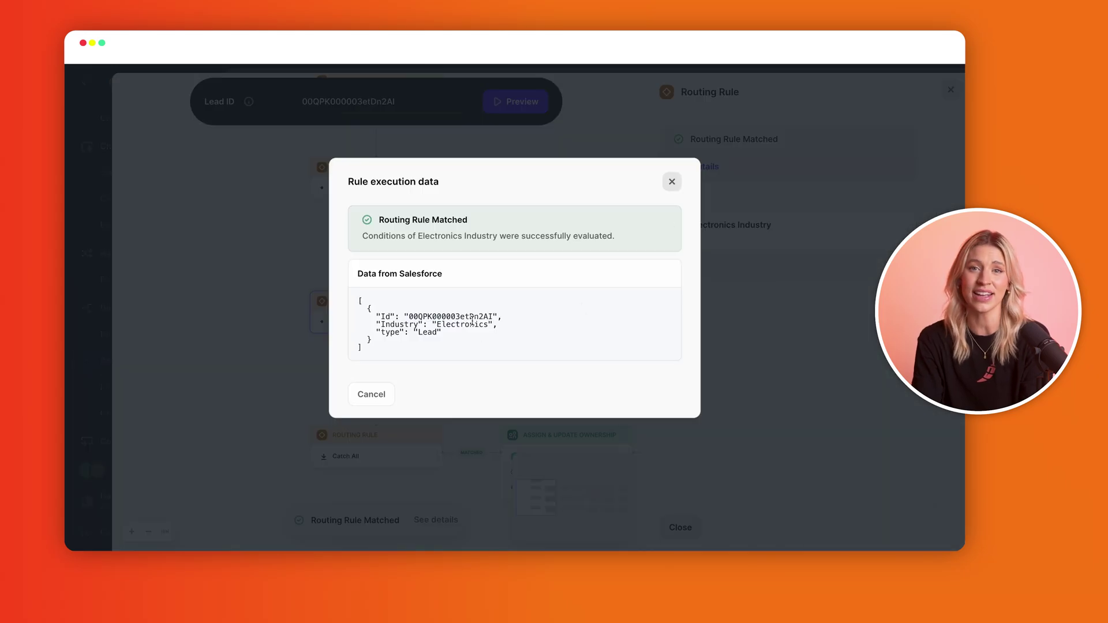